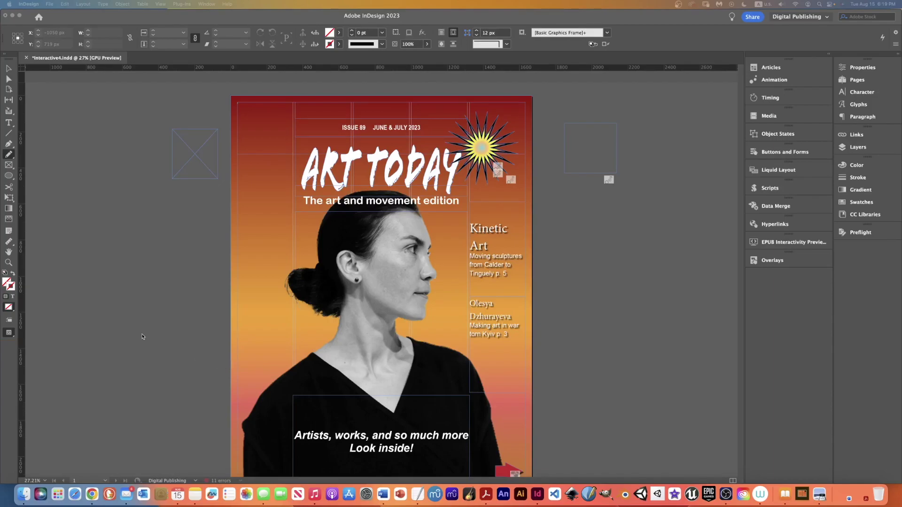
# Open the EPUB Interactivity Preview from the dock, then close its floating panel
pyautogui.scroll(-2, 201, 361)
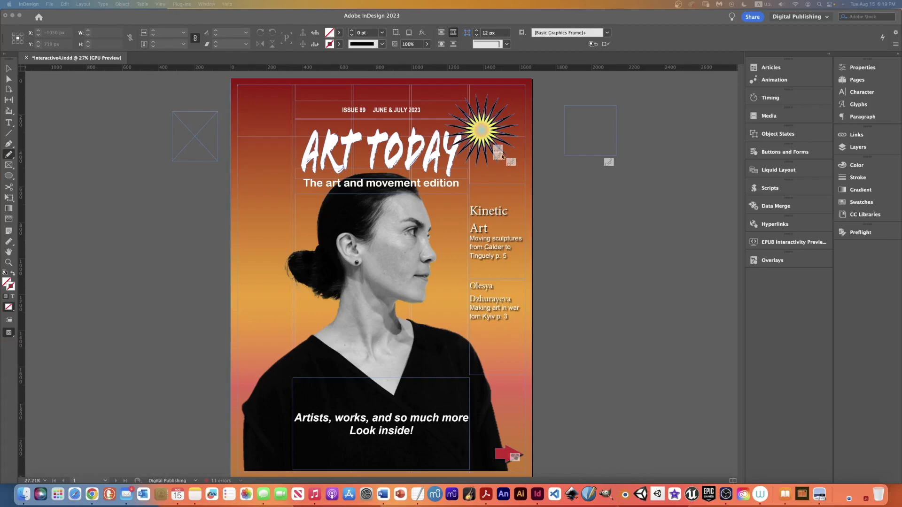
pyautogui.click(513, 165)
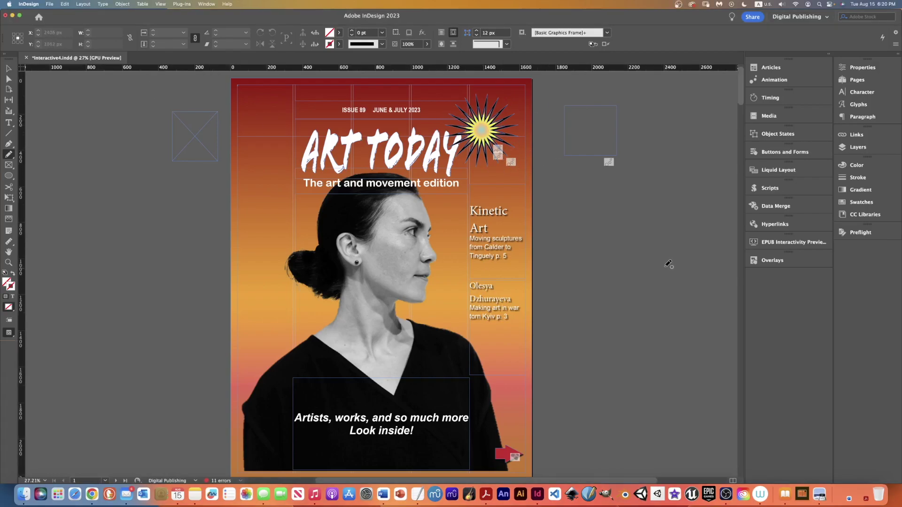
pyautogui.click(780, 242)
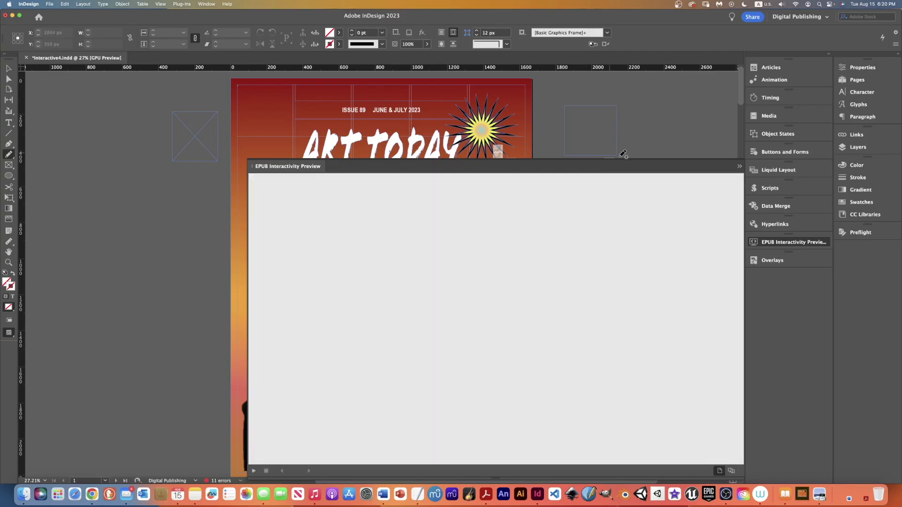
pyautogui.click(252, 168)
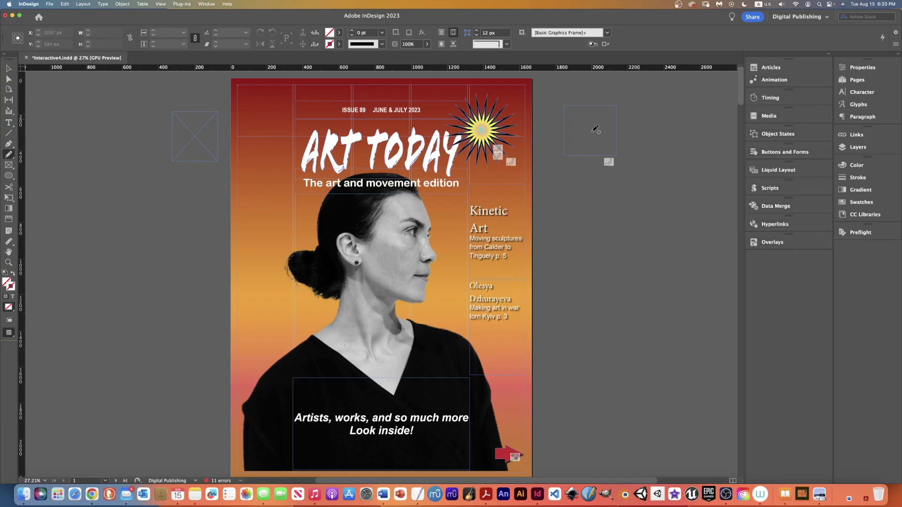
# Open the Animation panel, preview the spread as EPUB, then close the small preview
pyautogui.click(774, 80)
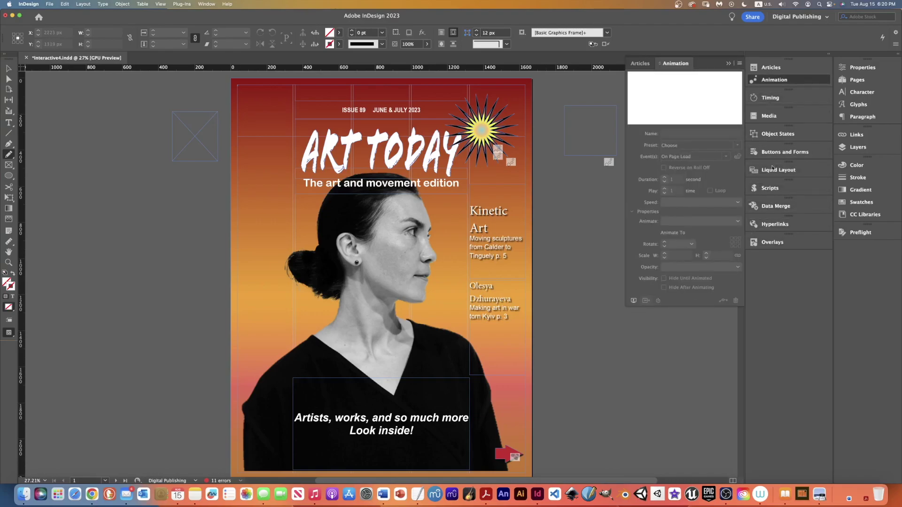
pyautogui.click(634, 303)
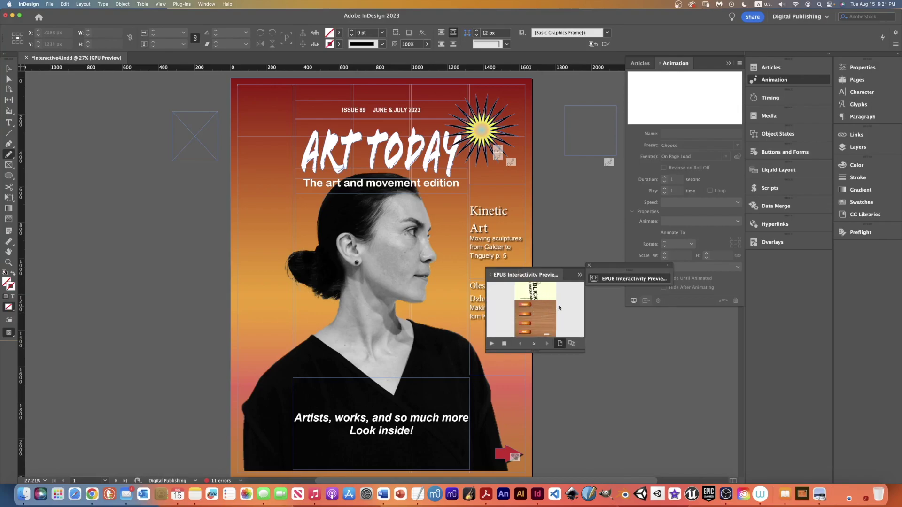
pyautogui.click(589, 266)
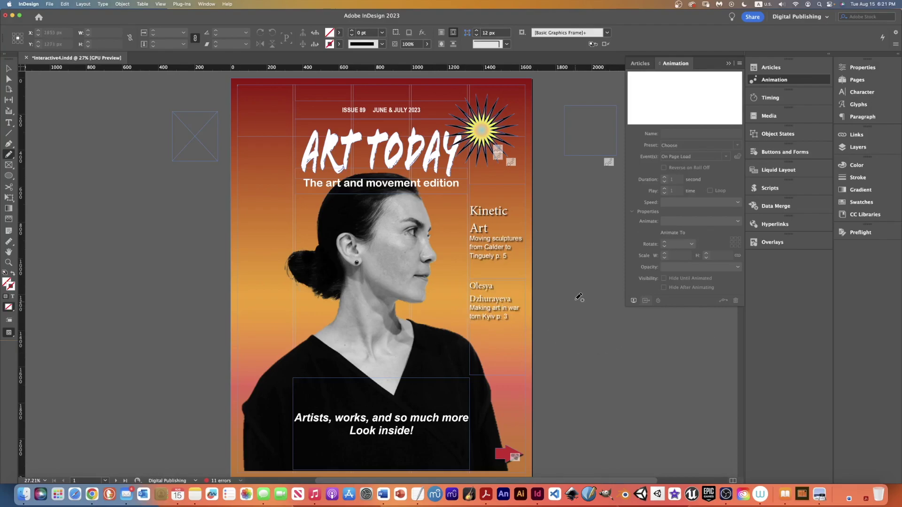
# Select the top banner group and enlarge the preview panel taller, leftward and upward
pyautogui.click(195, 136)
pyautogui.press('super+shift+Return')
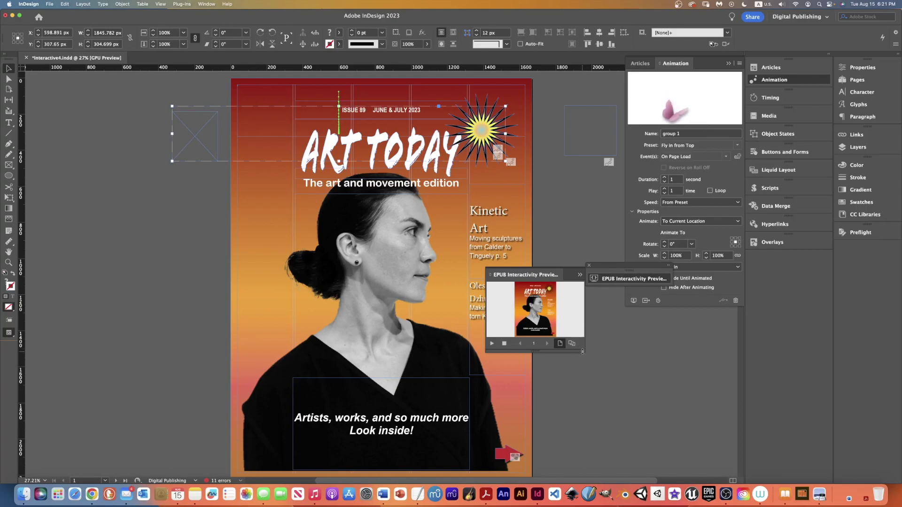
pyautogui.moveTo(581, 350); pyautogui.dragTo(671, 444)
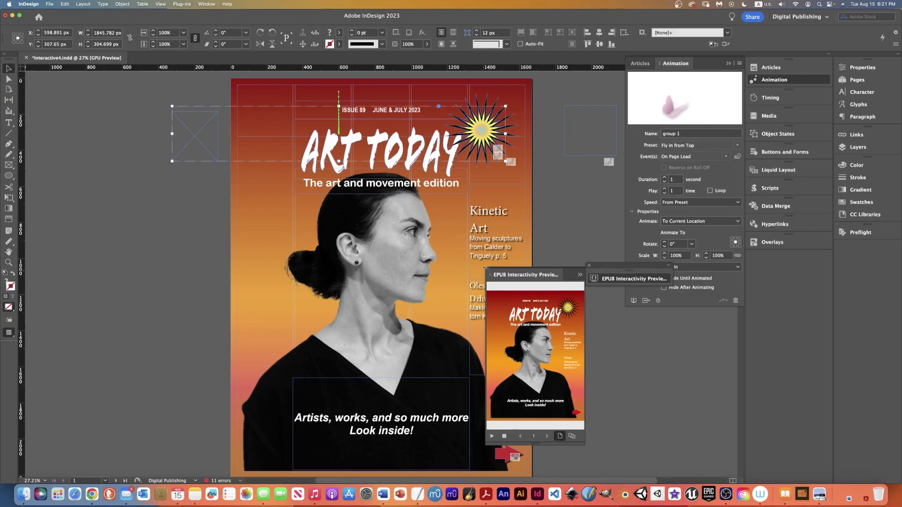
pyautogui.moveTo(487, 272); pyautogui.dragTo(218, 263)
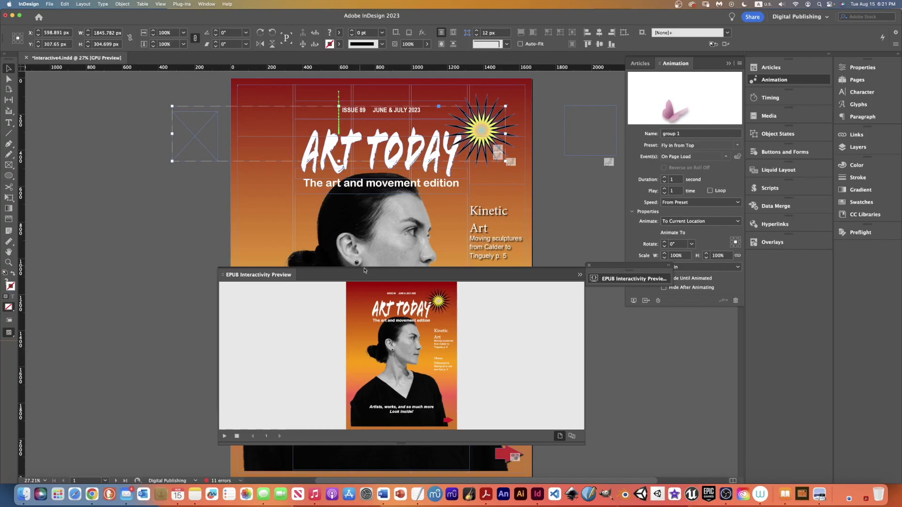
pyautogui.moveTo(360, 267); pyautogui.dragTo(367, 151)
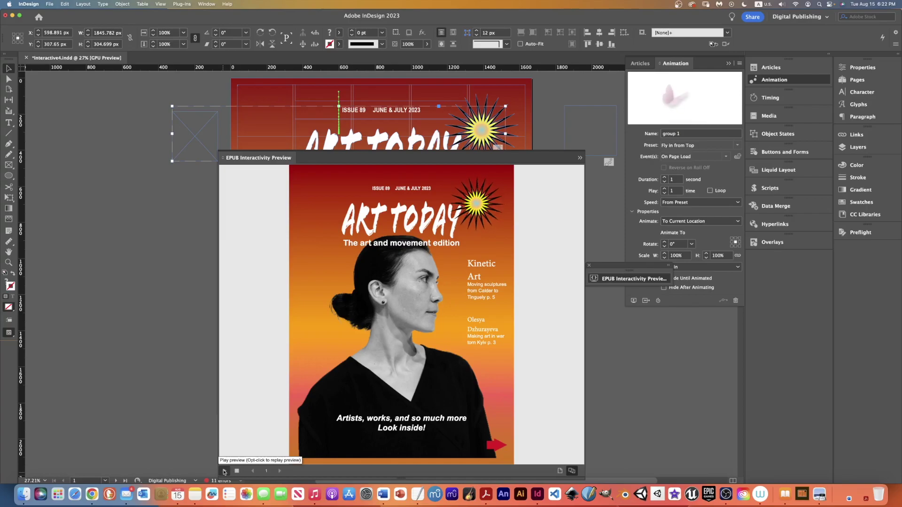
# Play the cover preview, page through Contents to the article page, and start its video
pyautogui.click(216, 474)
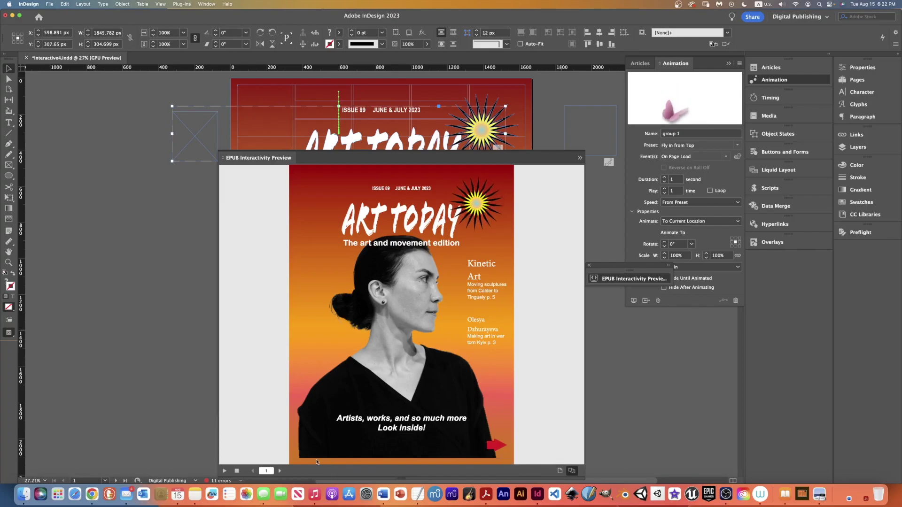
pyautogui.click(279, 472)
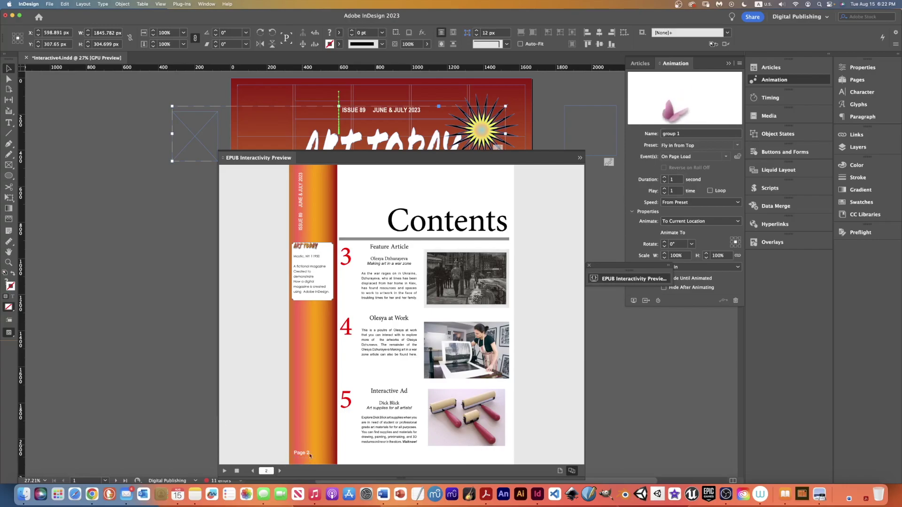
pyautogui.click(281, 471)
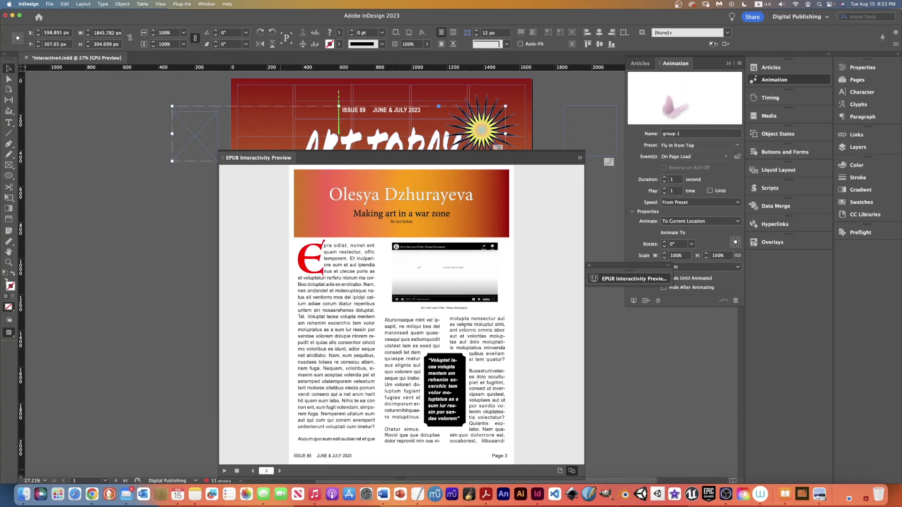
pyautogui.click(426, 295)
# Advance to page 4, enlarge and shrink the printing photo, go to page 5, and hide the preview
pyautogui.click(279, 471)
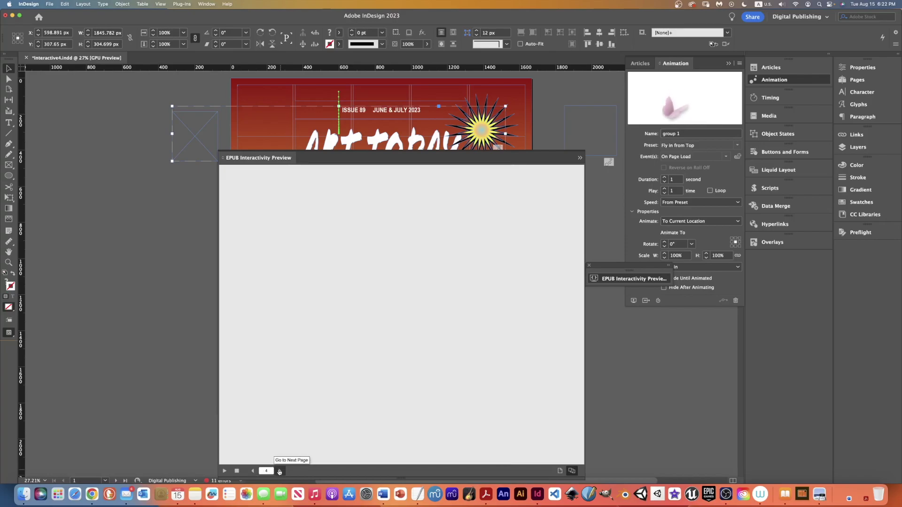
pyautogui.click(423, 344)
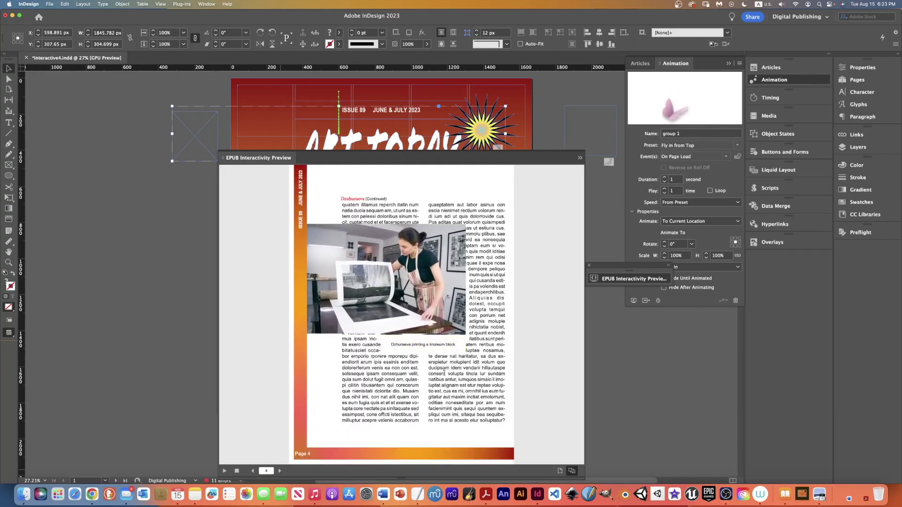
pyautogui.click(427, 346)
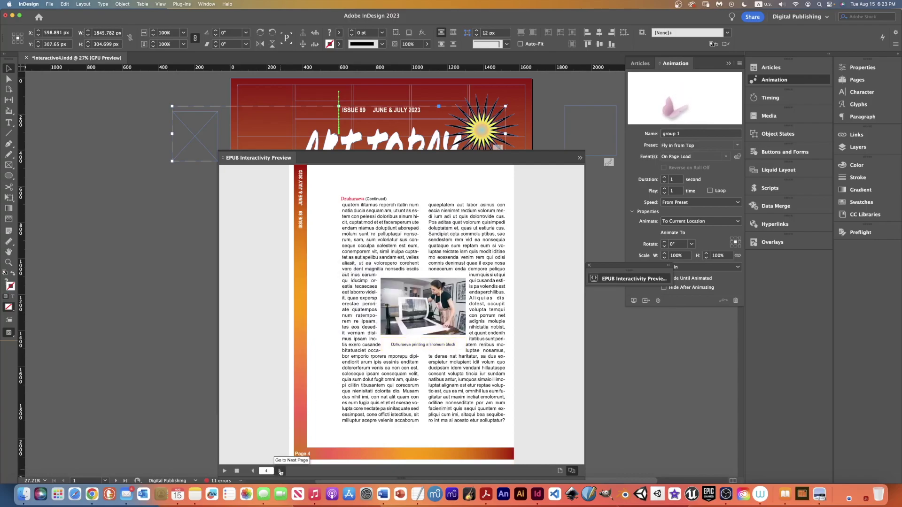
pyautogui.click(280, 471)
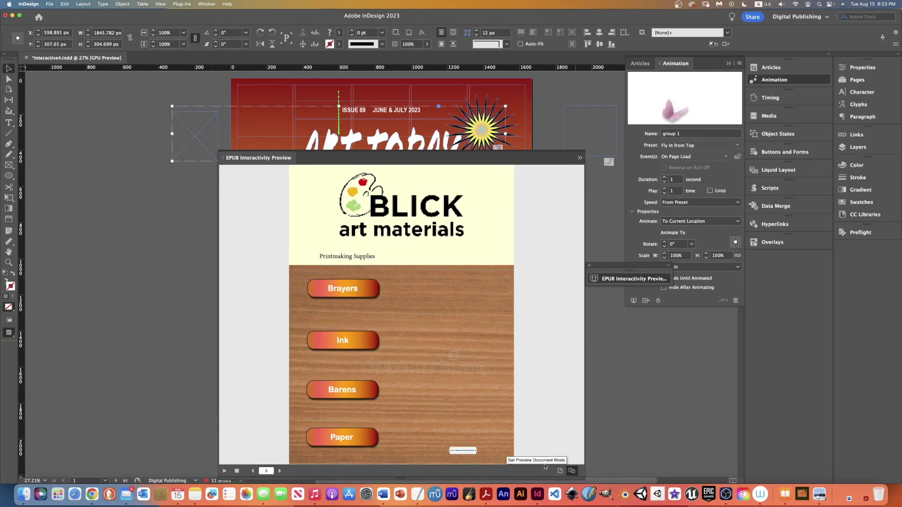
pyautogui.click(632, 279)
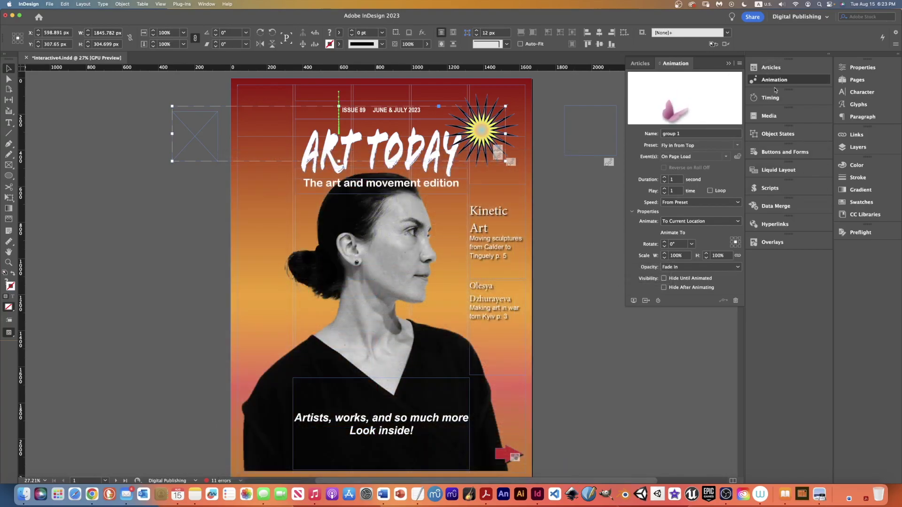
# Collapse Animation, view the Media and Object States panels, then collapse Object States
pyautogui.click(775, 82)
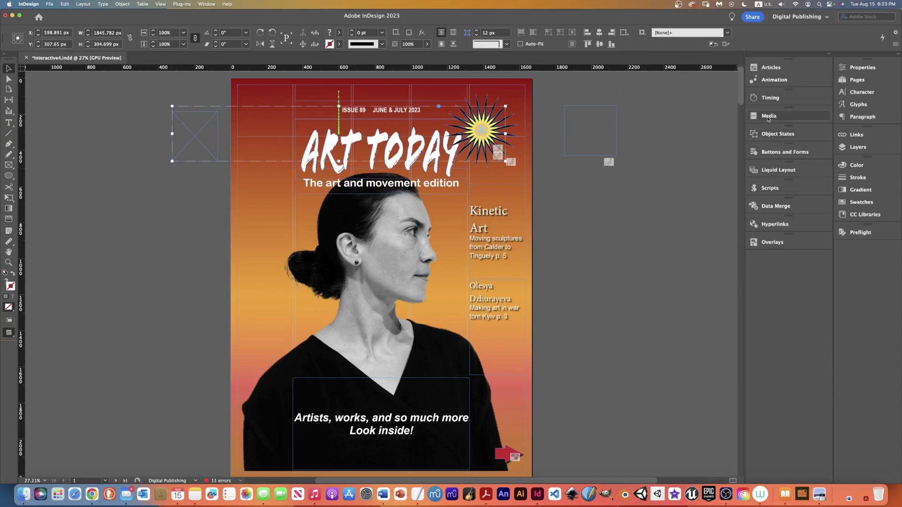
pyautogui.click(769, 116)
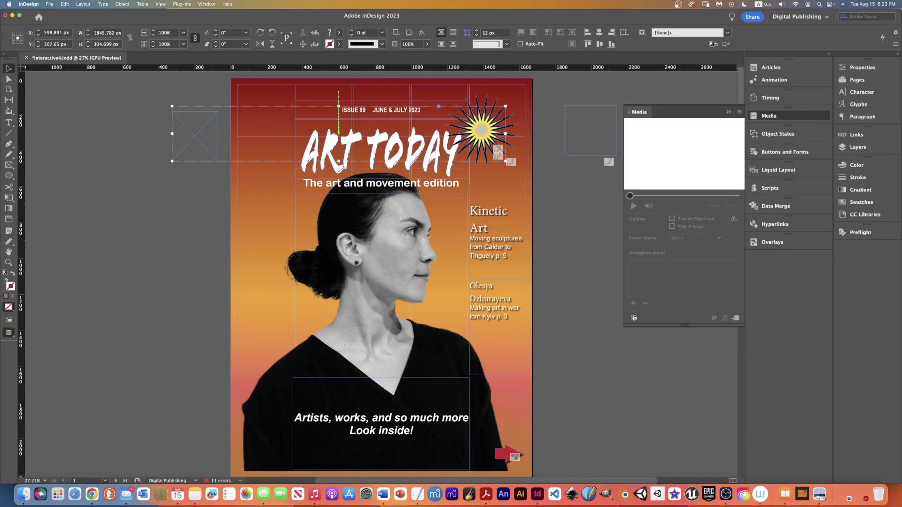
pyautogui.click(771, 134)
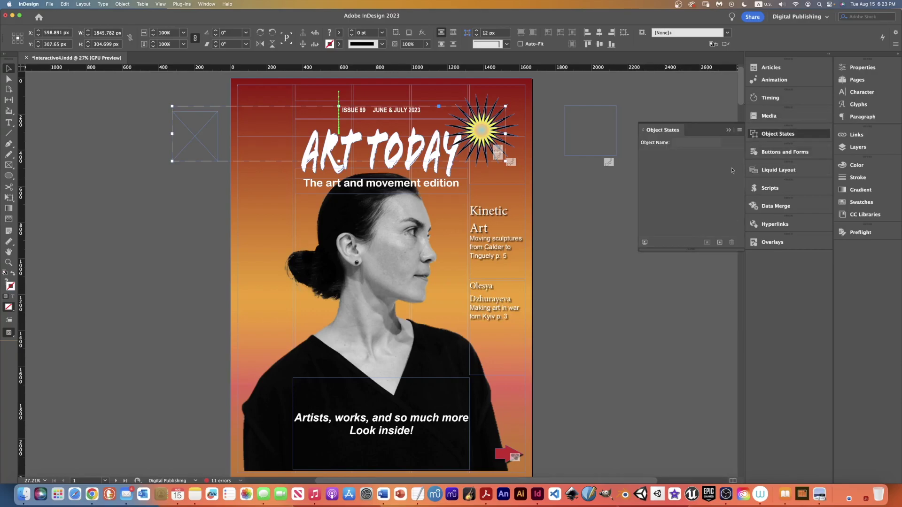
pyautogui.click(728, 132)
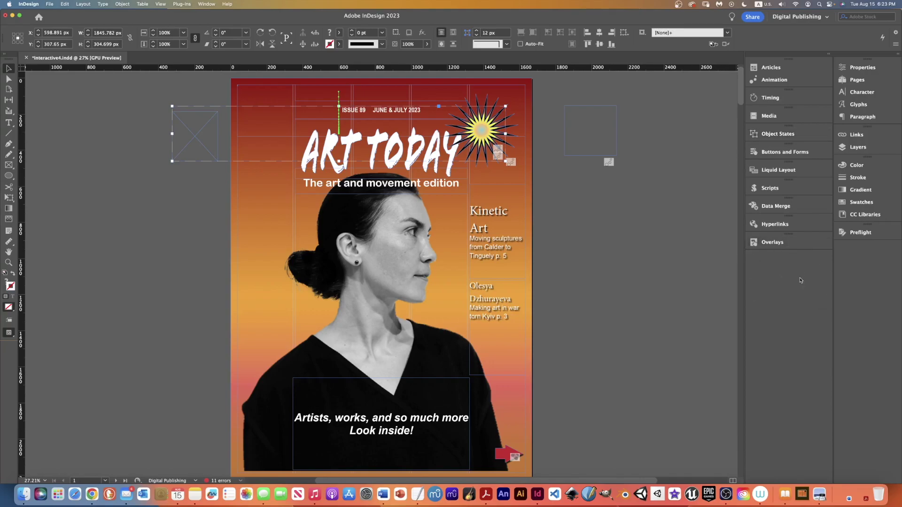
pyautogui.click(206, 5)
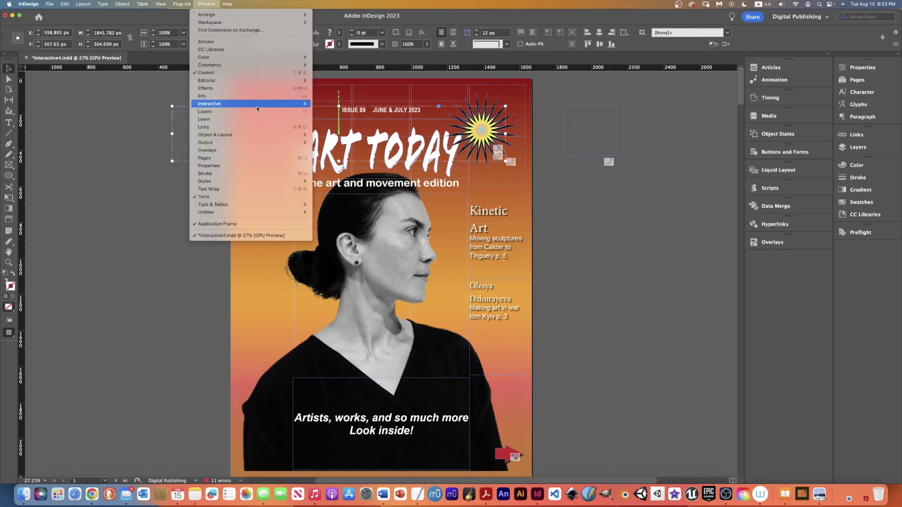
# Open EPUB Interactivity Preview from Window > Interactive, collapse it, and dock it below Overlays
pyautogui.moveTo(259, 104)
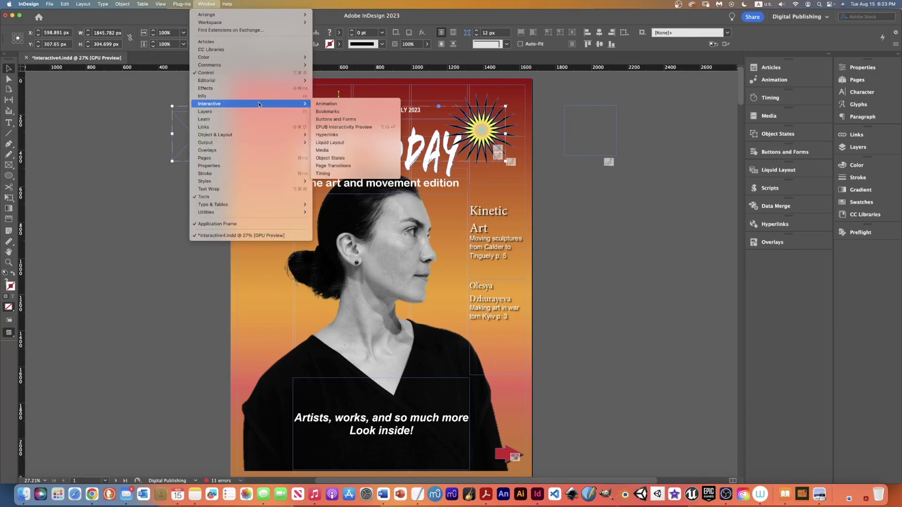
pyautogui.click(340, 129)
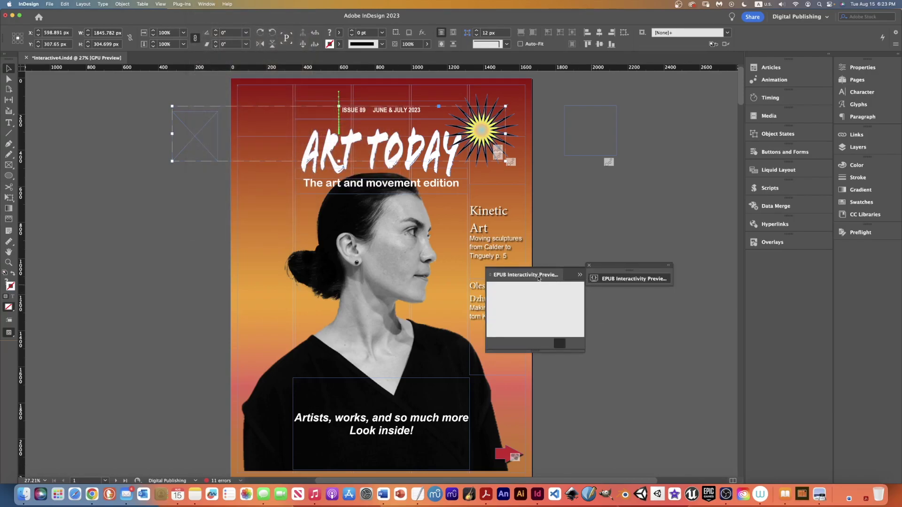
pyautogui.click(612, 283)
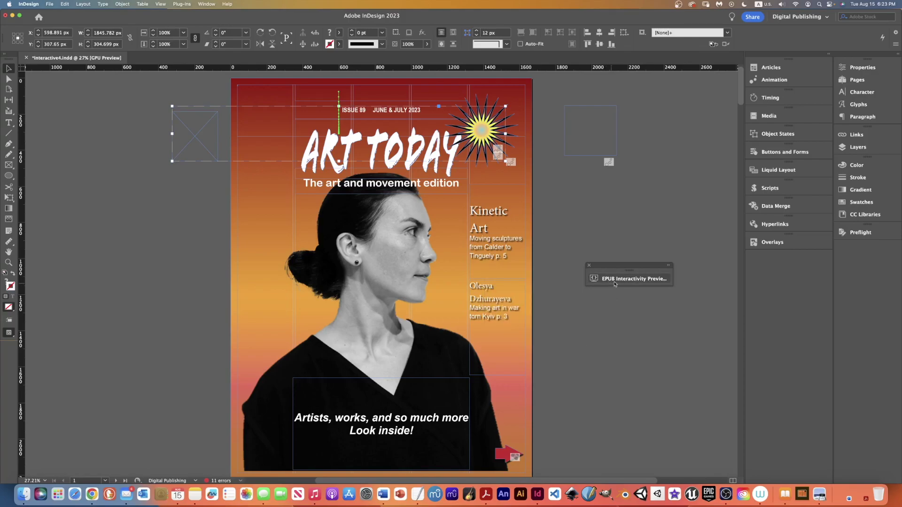
pyautogui.moveTo(625, 283); pyautogui.dragTo(781, 258)
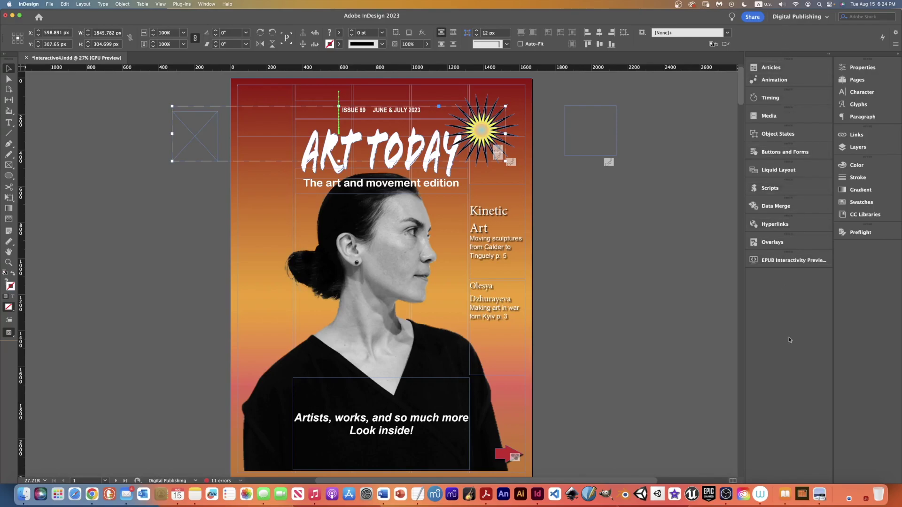
# Expand the docked EPUB Interactivity Preview wider and taller, then replay the cover animation
pyautogui.click(798, 260)
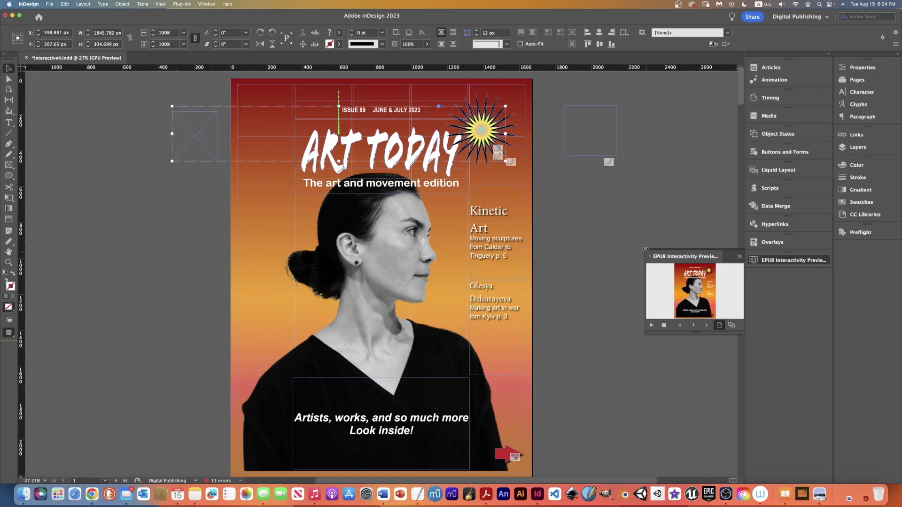
pyautogui.moveTo(646, 249); pyautogui.dragTo(244, 249)
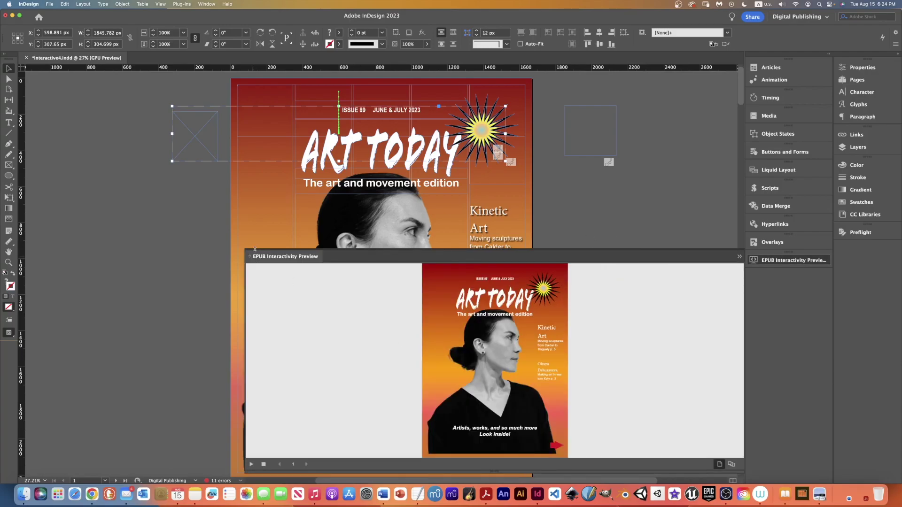
pyautogui.moveTo(255, 249); pyautogui.dragTo(237, 107)
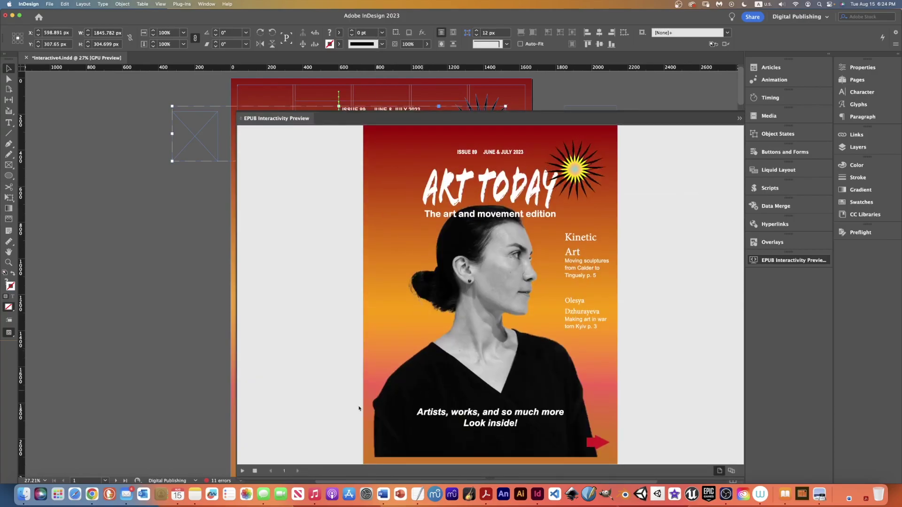
pyautogui.click(246, 471)
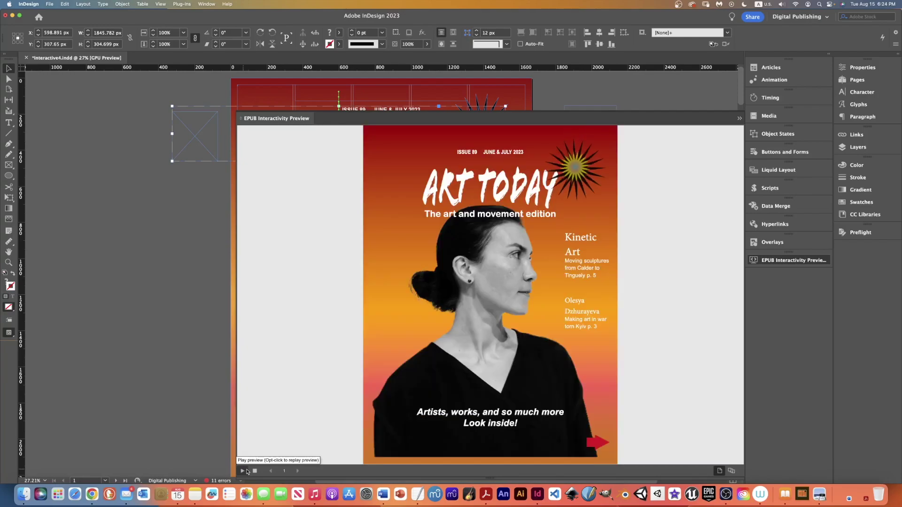